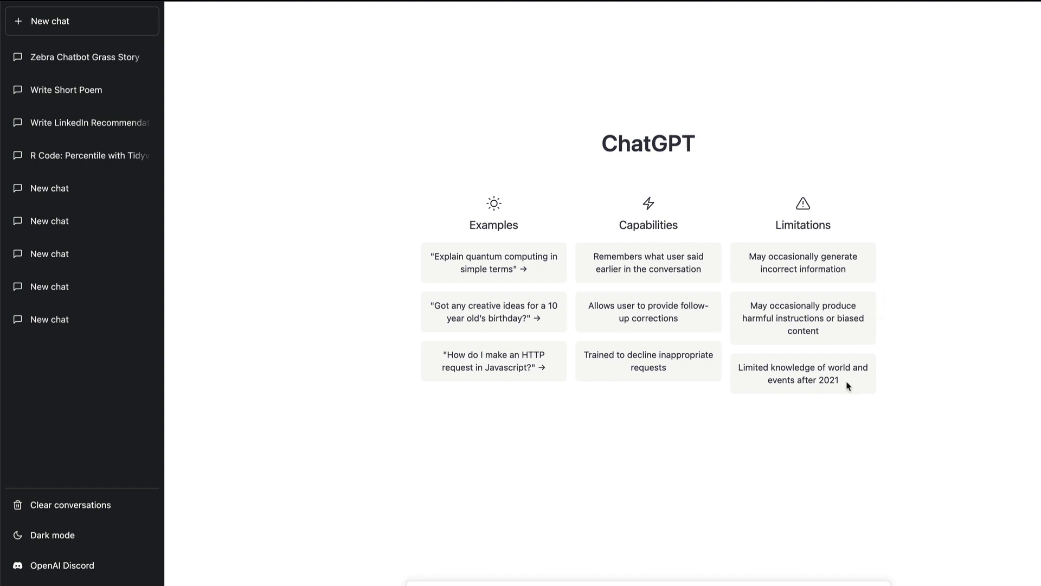
Highlight ChatGPT's 'Limited knowledge of world and events after 2021' limitation note
left_click_drag(849, 386, 739, 364)
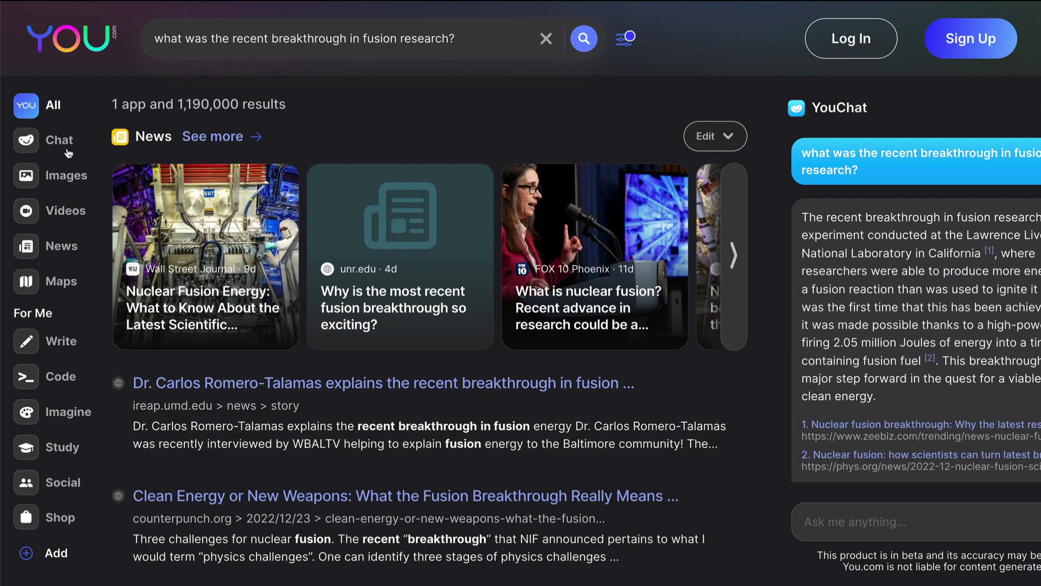
Switch the fusion research search results into YouChat's Chat view
left_click(50, 140)
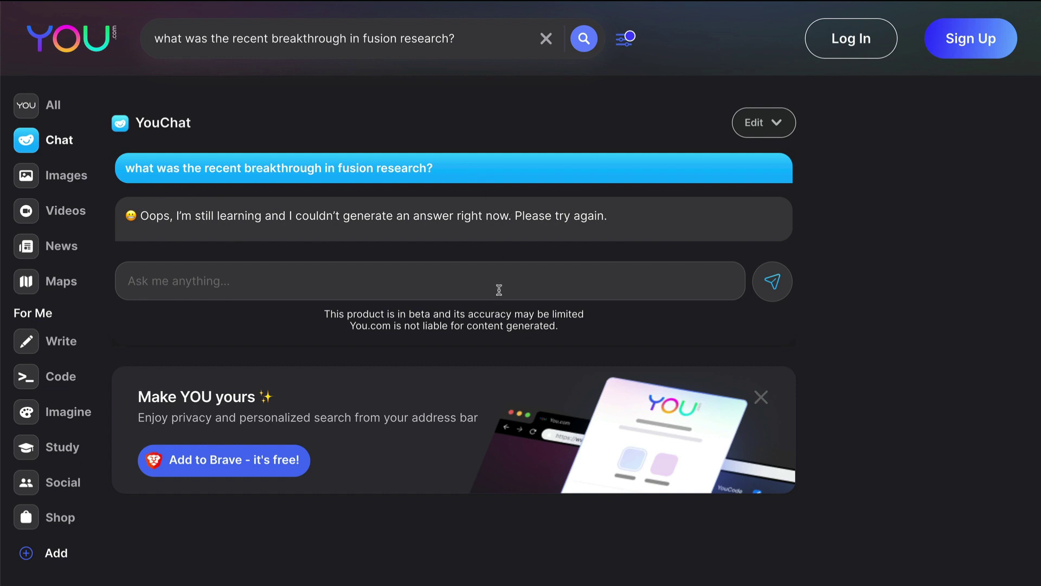
Place the cursor in YouChat's 'Ask me anything...' box for a new message
left_click(499, 290)
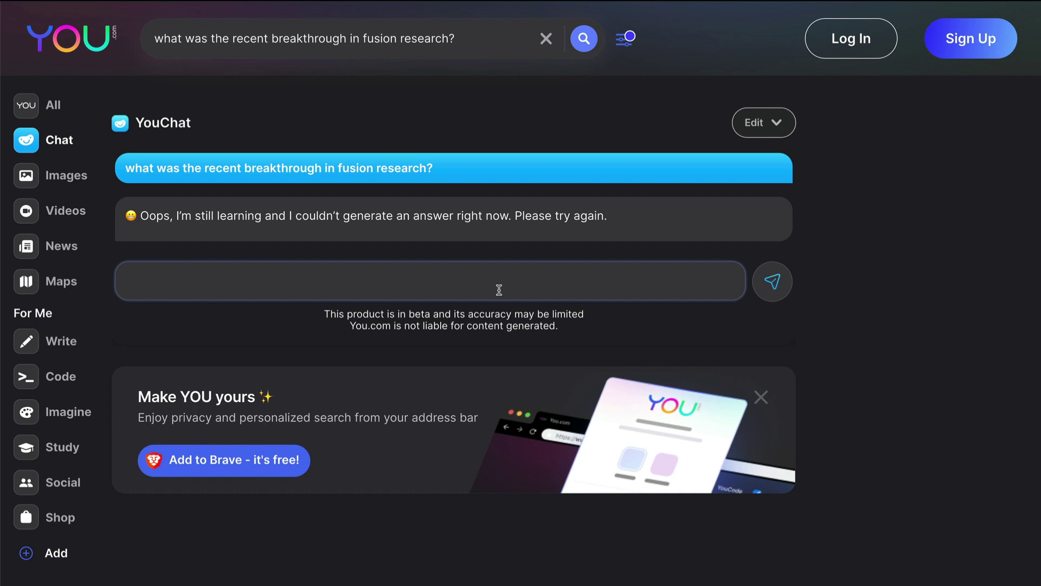
Ask YouChat 'How can I read a csv using pandas in Python', replacing a mistyped all-caps start
type("HOW CAN I")
key("ctrl+a")
key("BackSpace")
type("Ho")
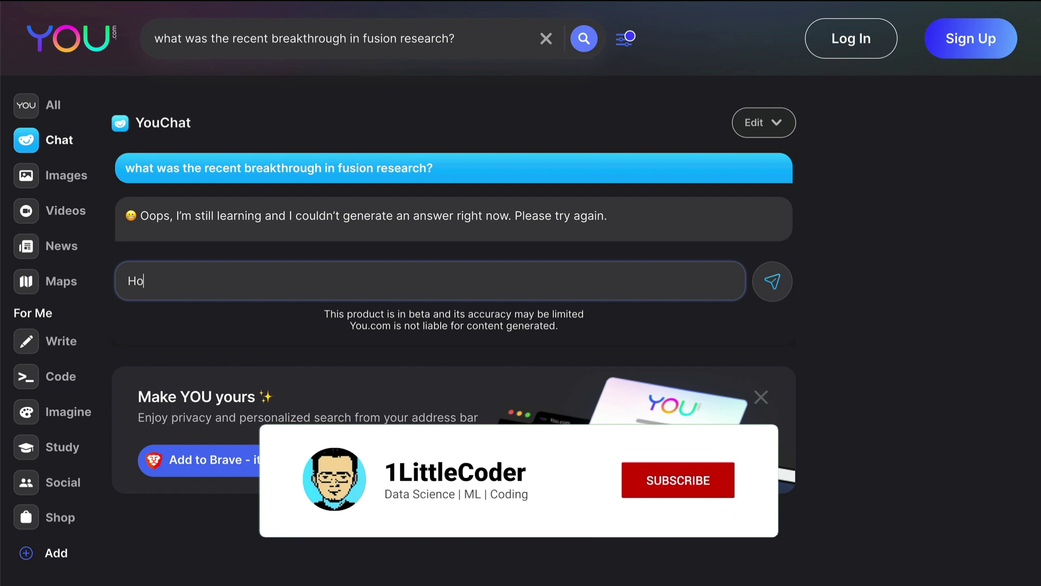
type("w can I read")
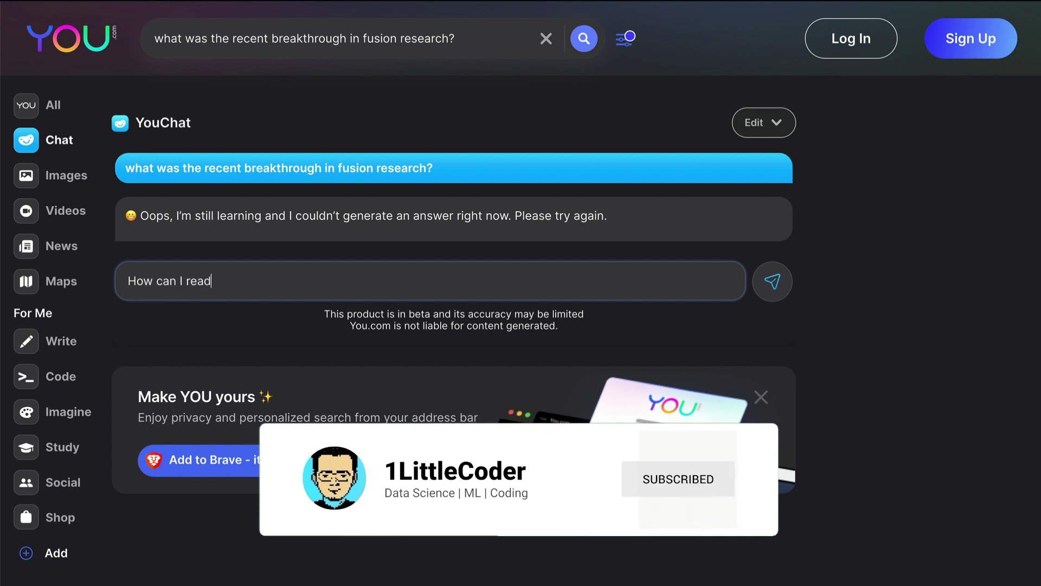
type(" a csv u")
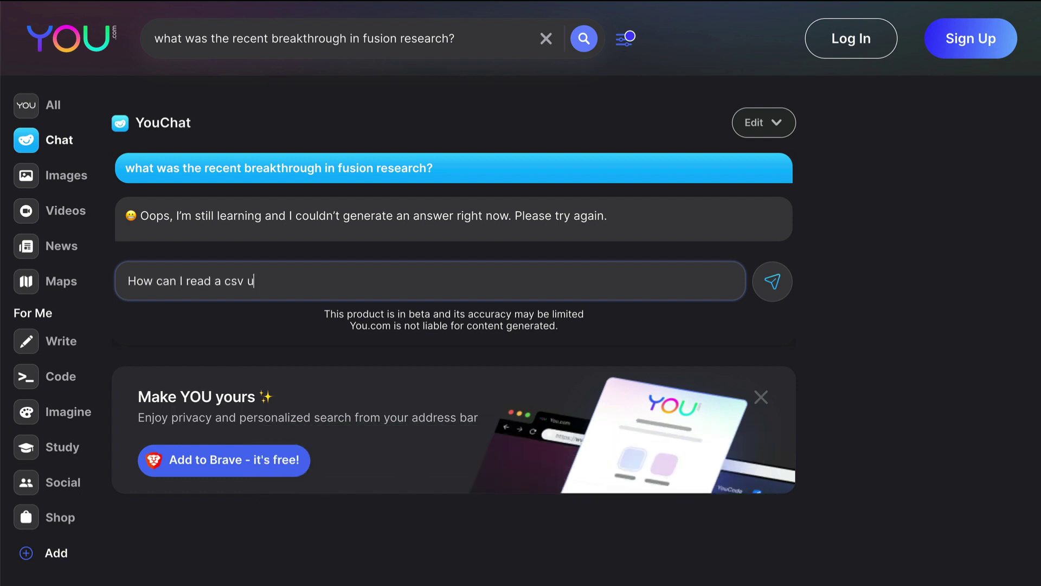
type("sing pandas in Python")
key("Return")
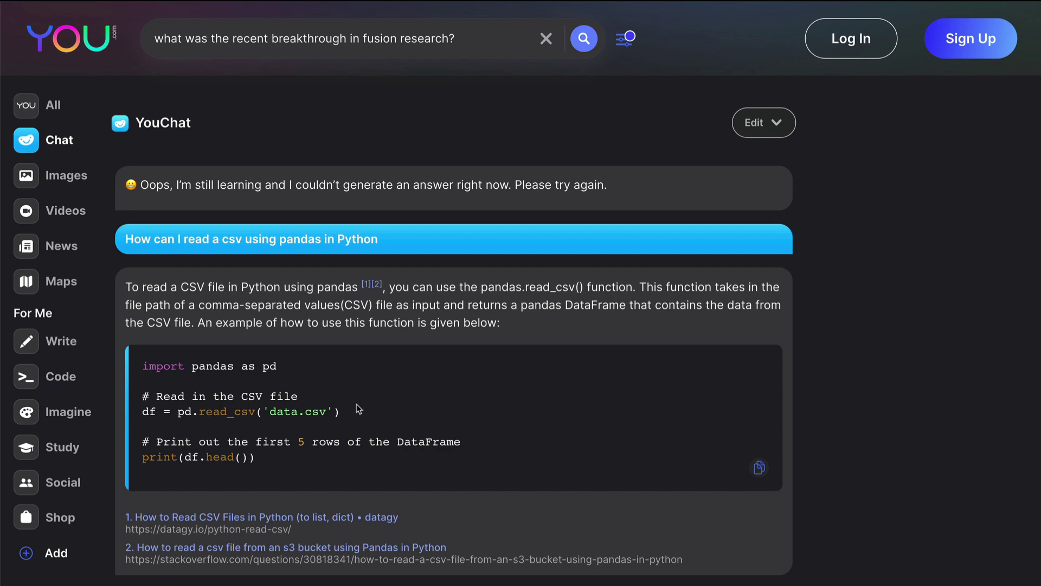
Ask YouChat 'Can you convert the above answer to R?' and resend it after the failed reply
scroll(499, 365, "down", 6)
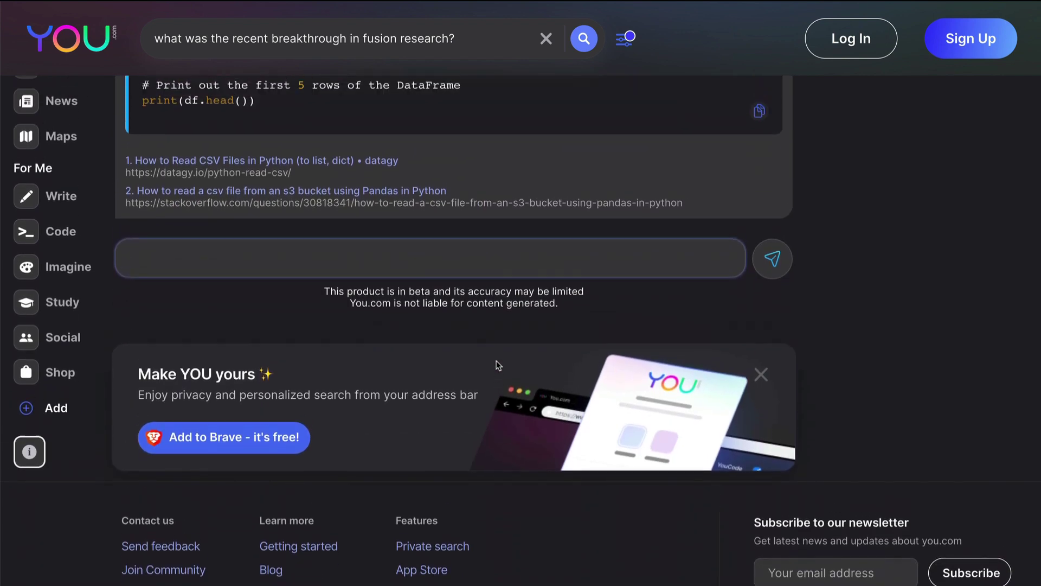
scroll(499, 365, "up", 2)
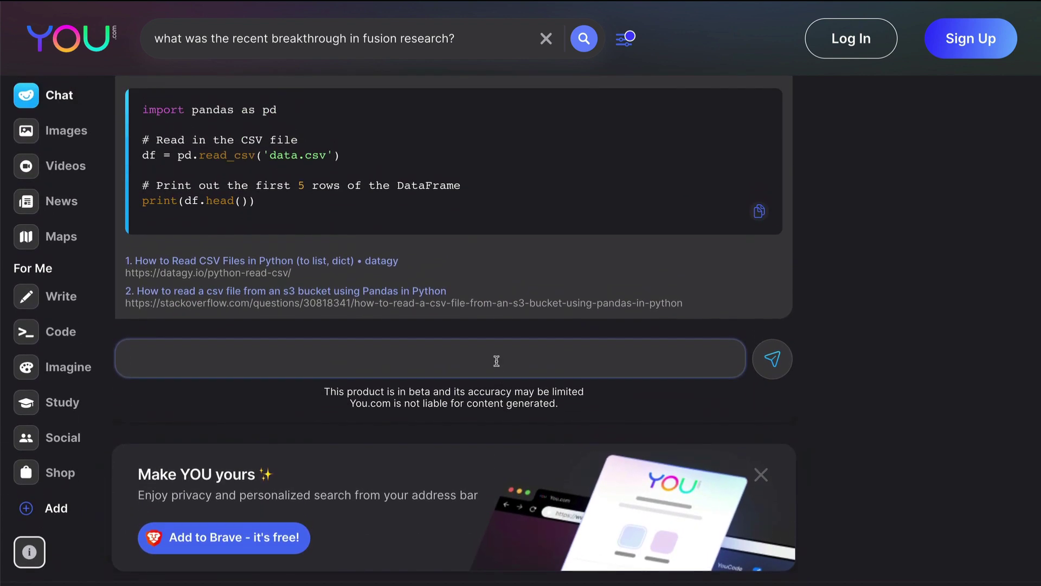
type("Can you convert t")
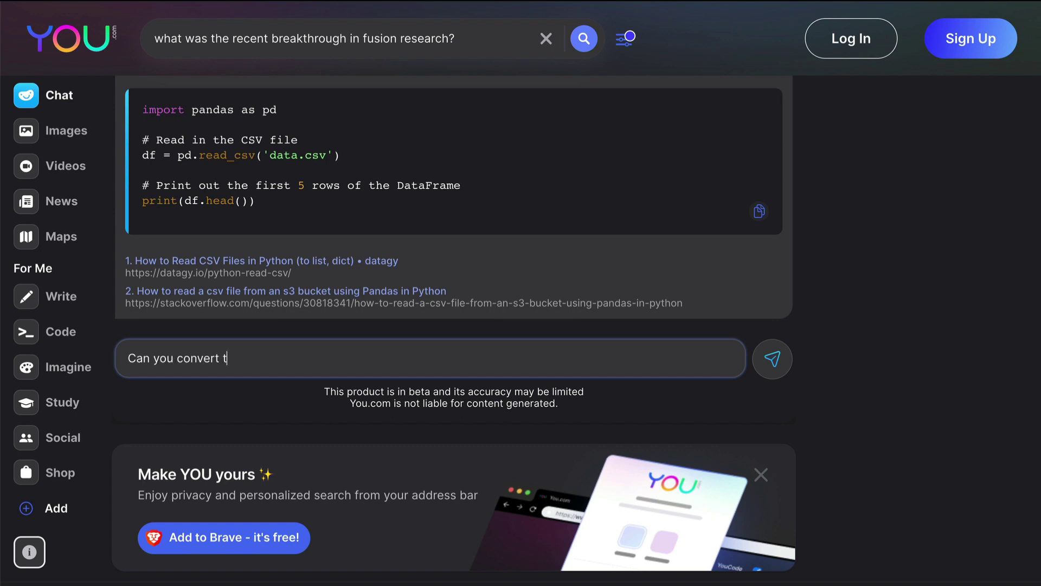
type("he above answer to R?")
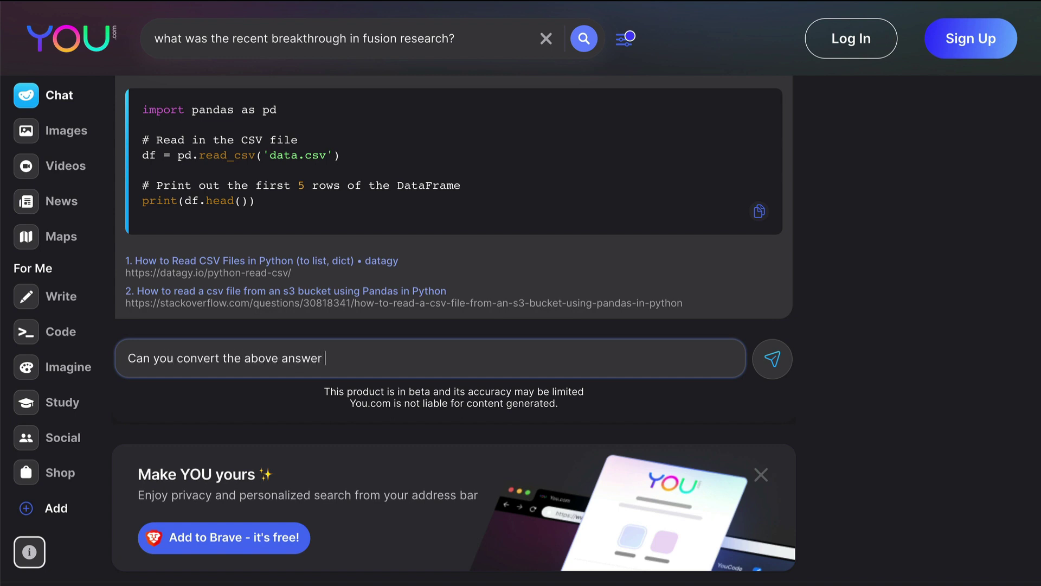
key("Return")
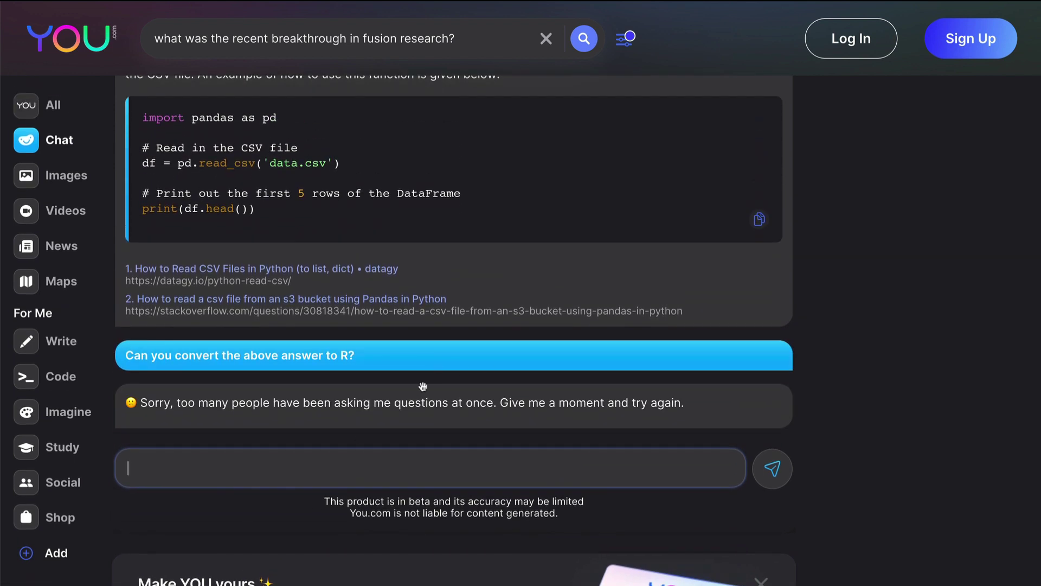
left_click(301, 362)
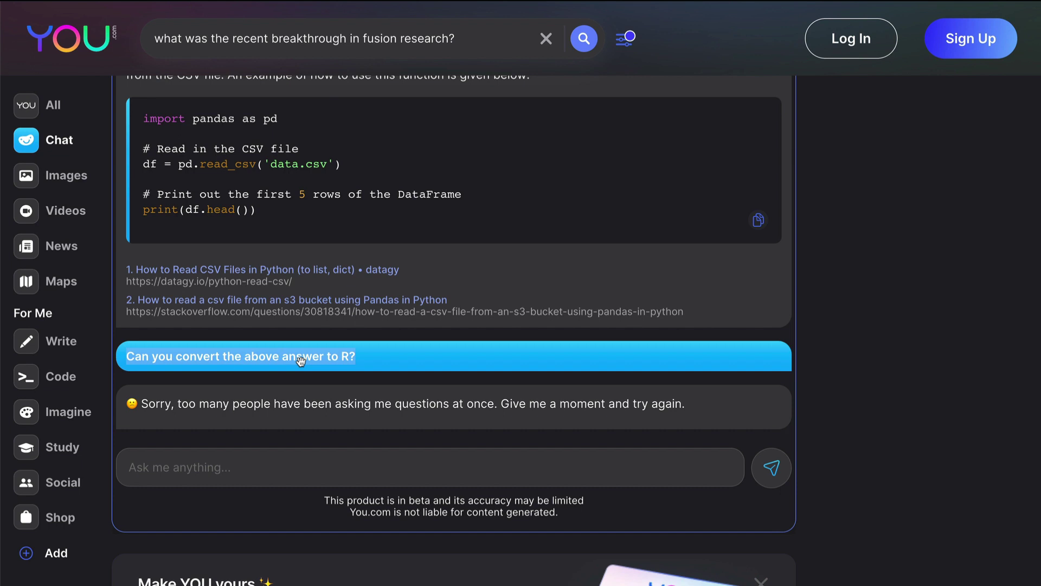
left_click(291, 462)
type("Can you convert the above answer to R?")
key("Return")
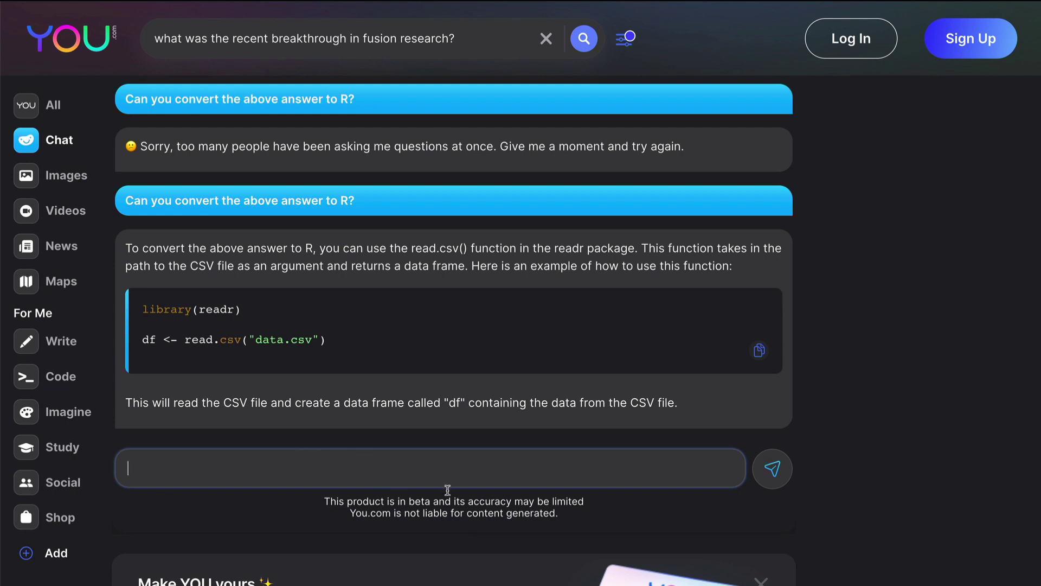
Review YouChat's pandas answer and its R version using library(readr) and read.csv("data.csv")
left_click(596, 519)
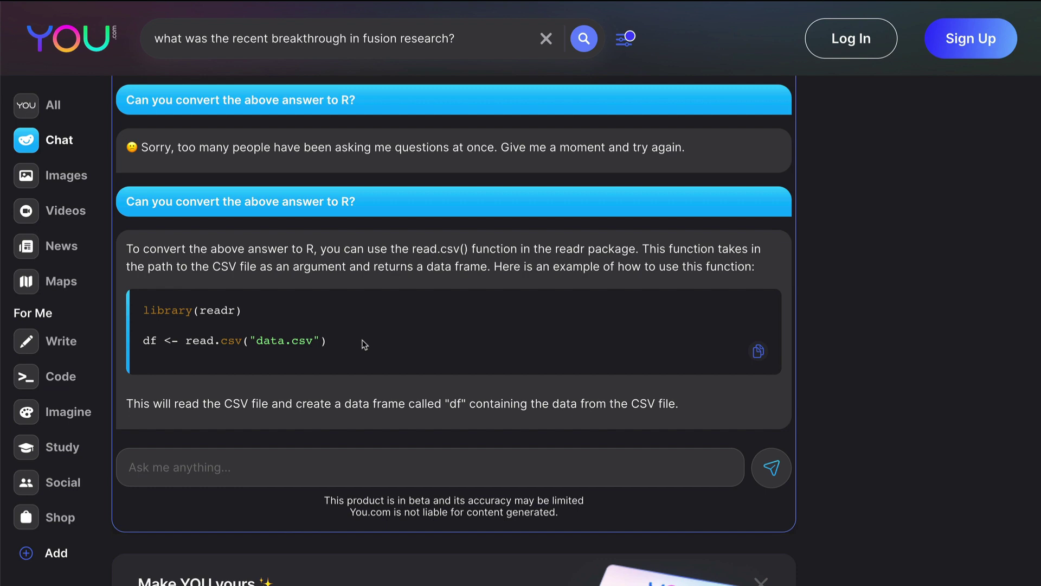
scroll(364, 345, "up", 5)
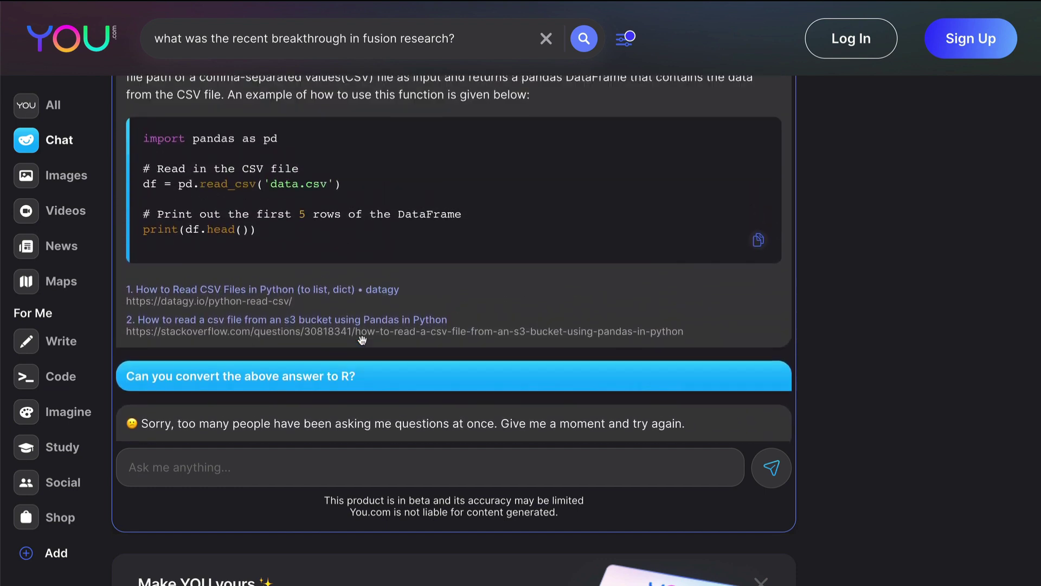
scroll(363, 340, "up", 1)
scroll(370, 321, "down", 3)
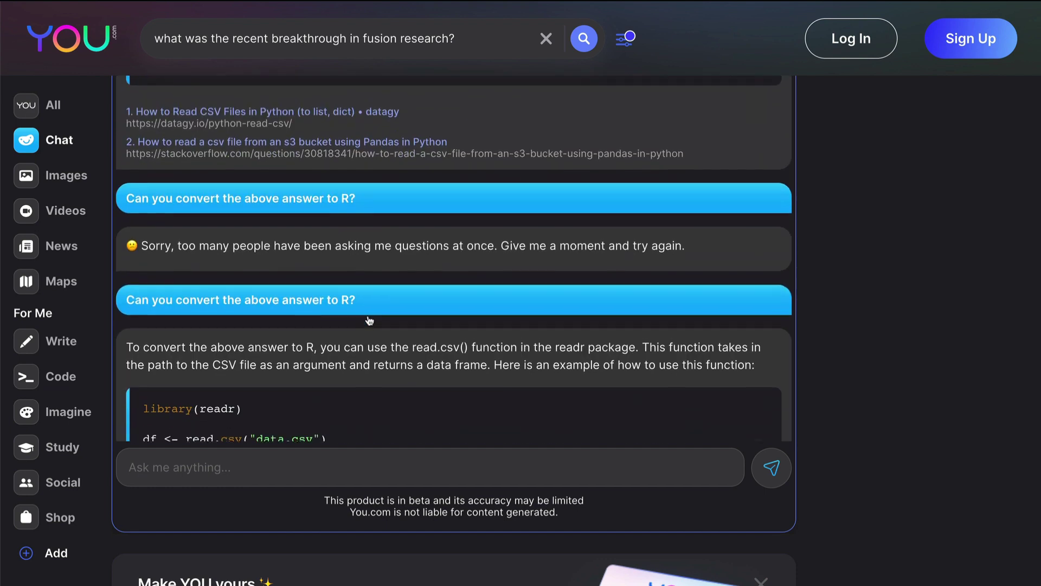
scroll(369, 321, "down", 2)
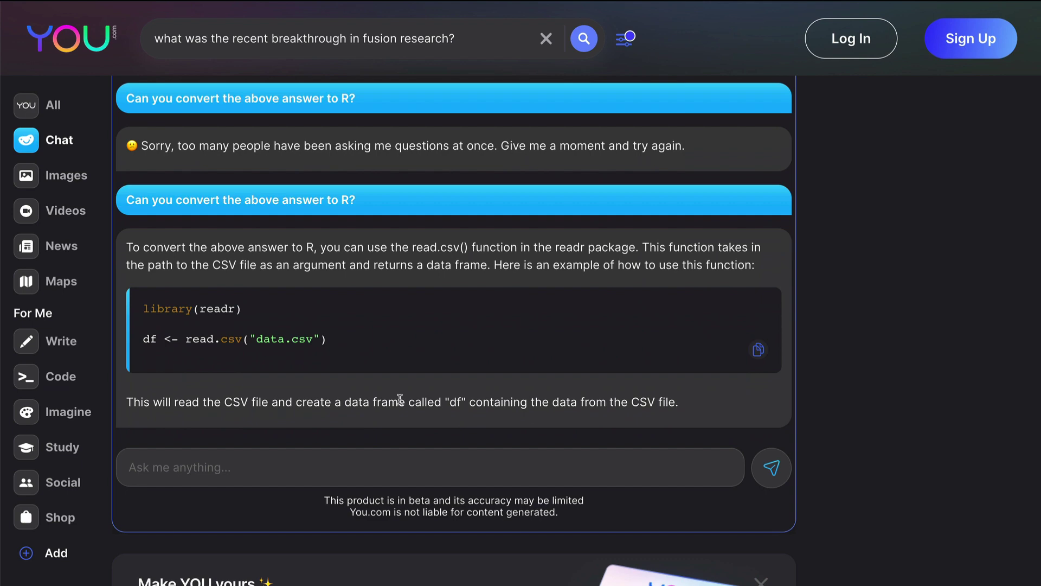
scroll(399, 399, "up", 5)
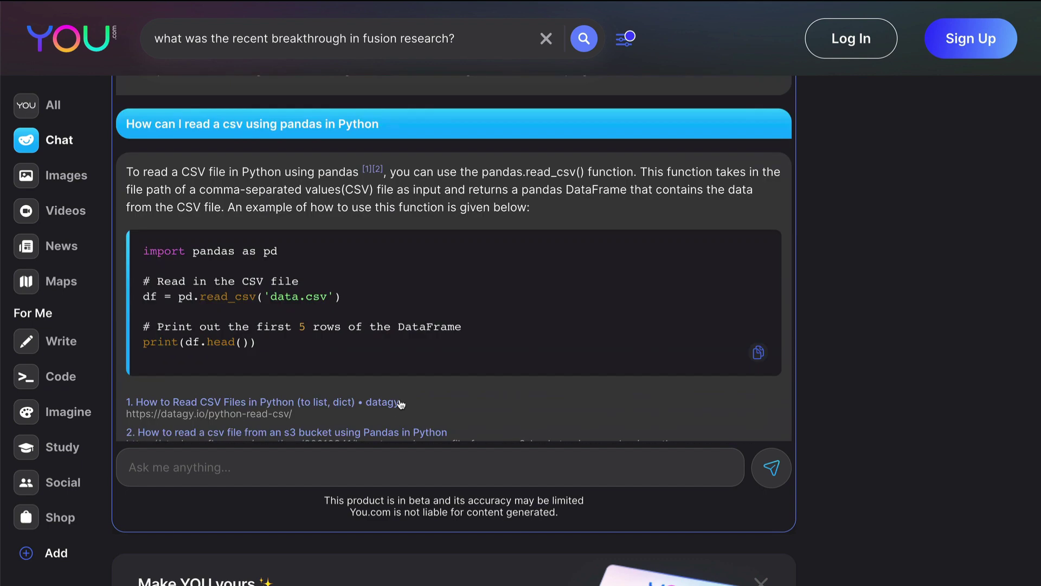
scroll(400, 404, "down", 6)
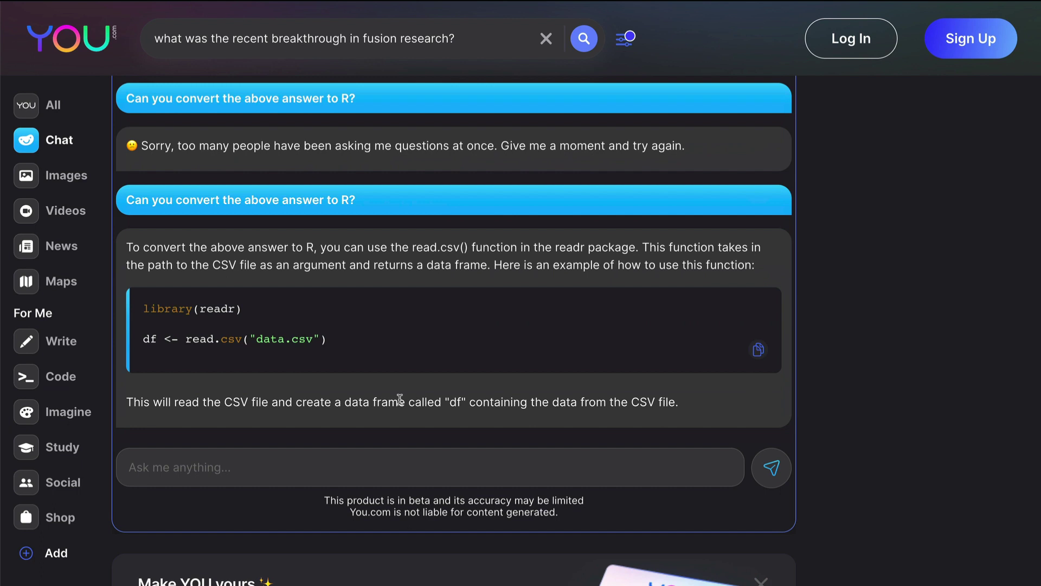
Ask YouChat for a funny poem about how shitty corporate life is, then select the question text
left_click(274, 475)
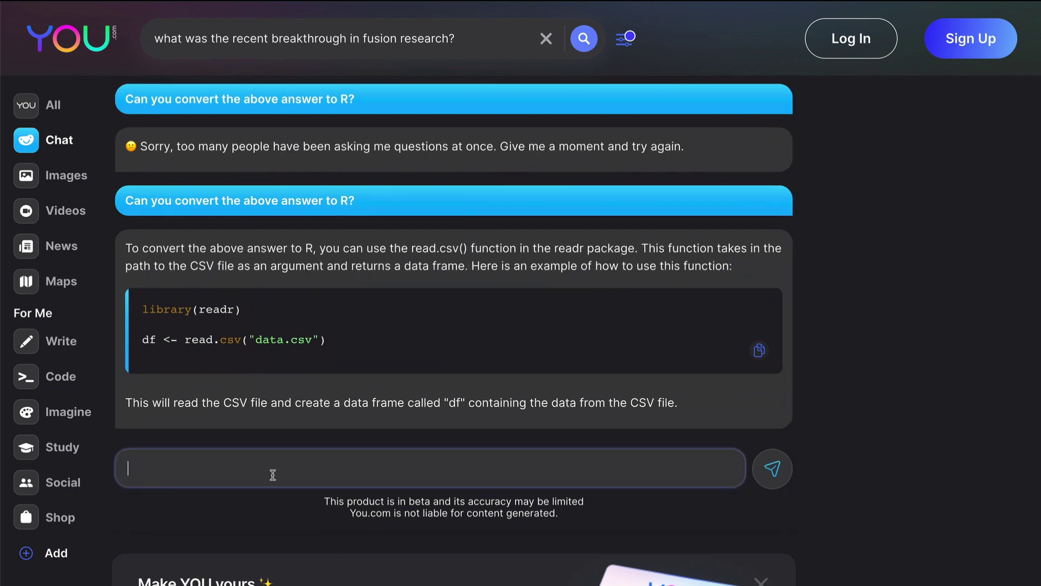
type("Write a funny poem about how sh")
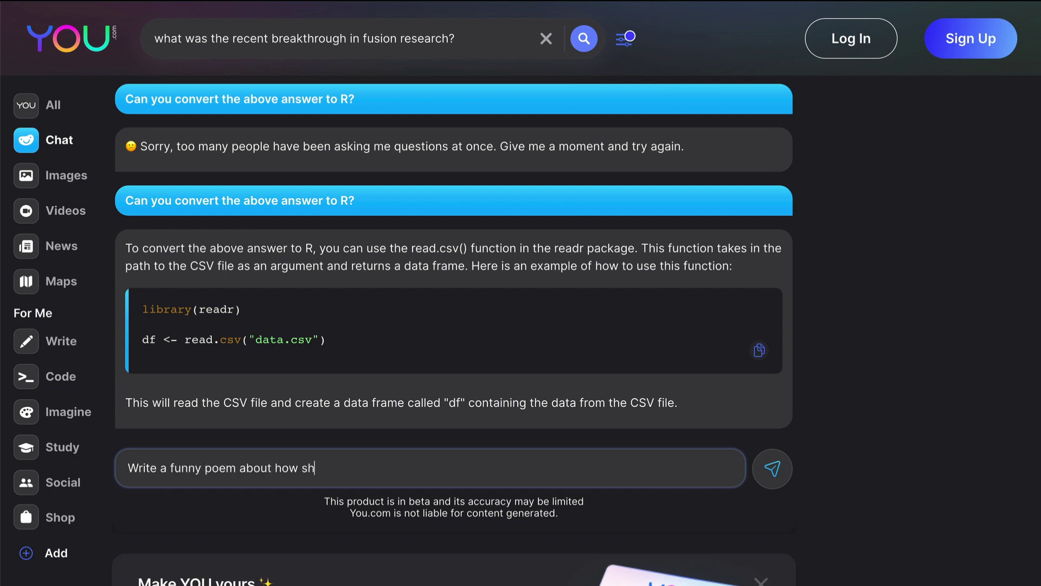
type("itty ocrp")
key("BackSpace")
key("BackSpace")
key("BackSpace")
key("BackSpace")
type("corporate life is")
key("Return")
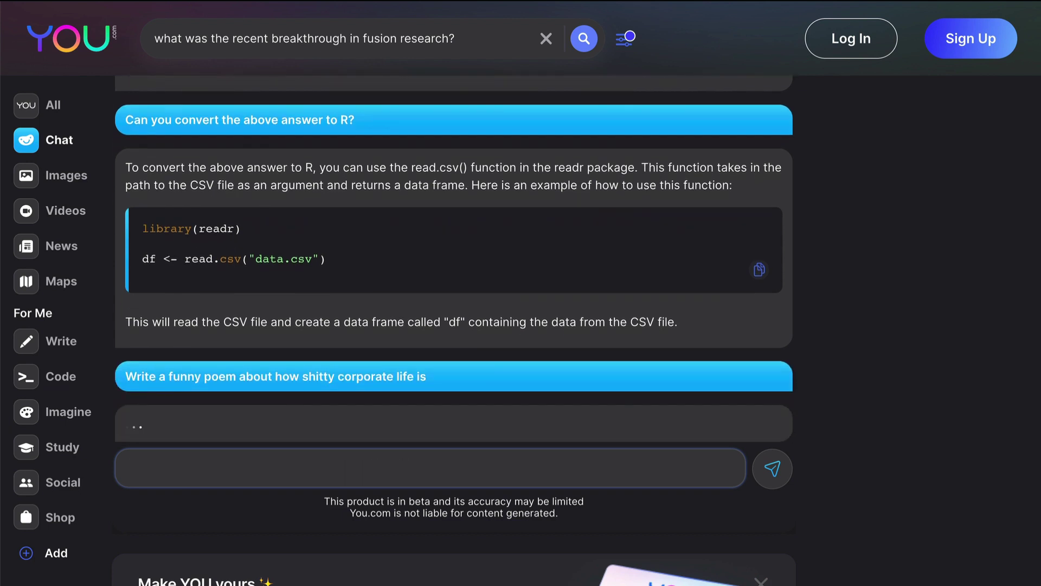
triple_click(298, 379)
key("ctrl+c")
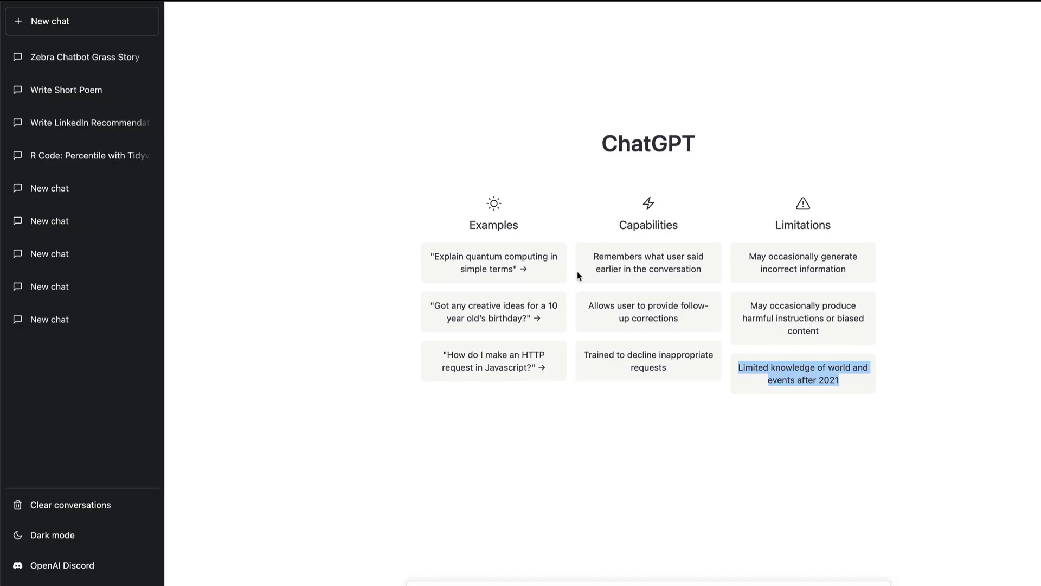
Paste the corporate-life poem request into ChatGPT, send it, and select the generated poem
left_click(583, 583)
key("ctrl+v")
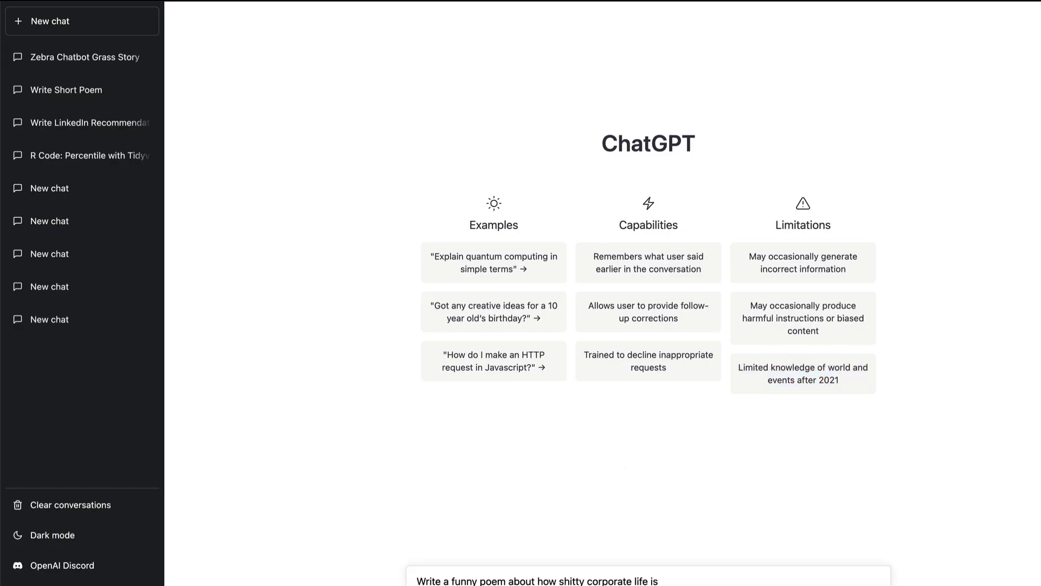
key("Return")
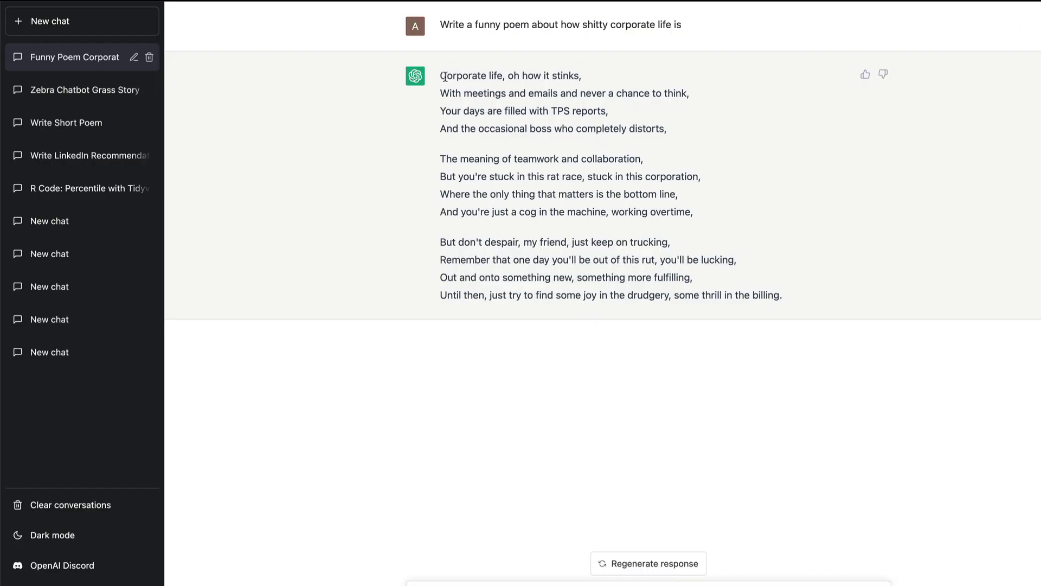
left_click_drag(446, 76, 471, 79)
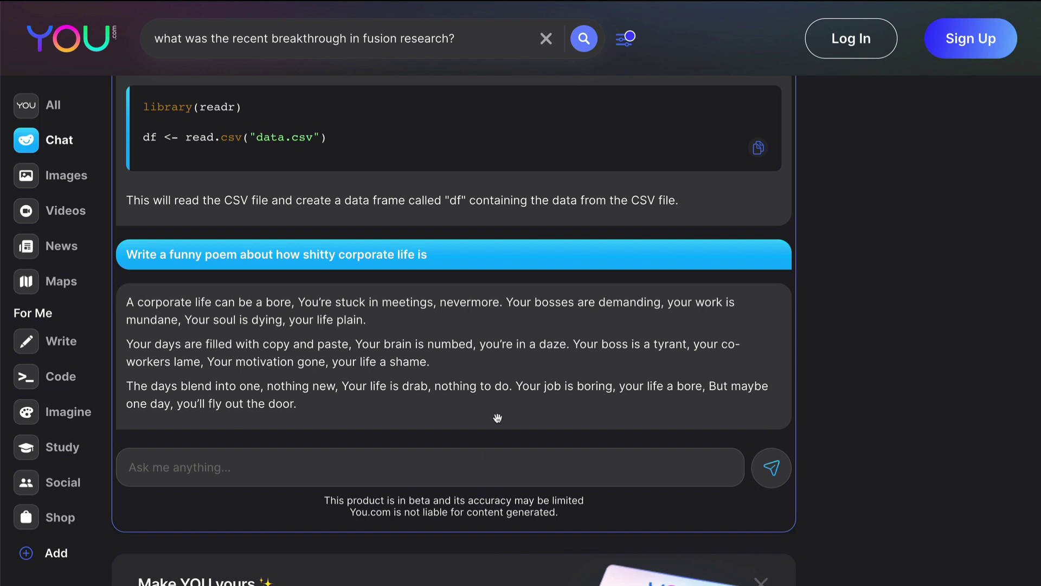
Ask YouChat 'Can you tell me who won the fifa 2022 world cup'
left_click(449, 456)
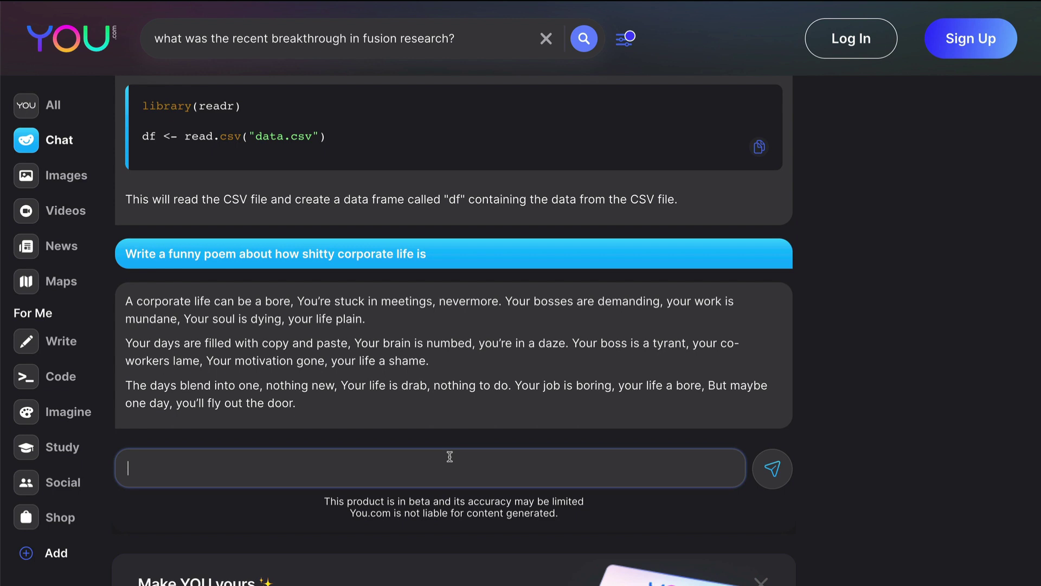
type("Can you tell me who ")
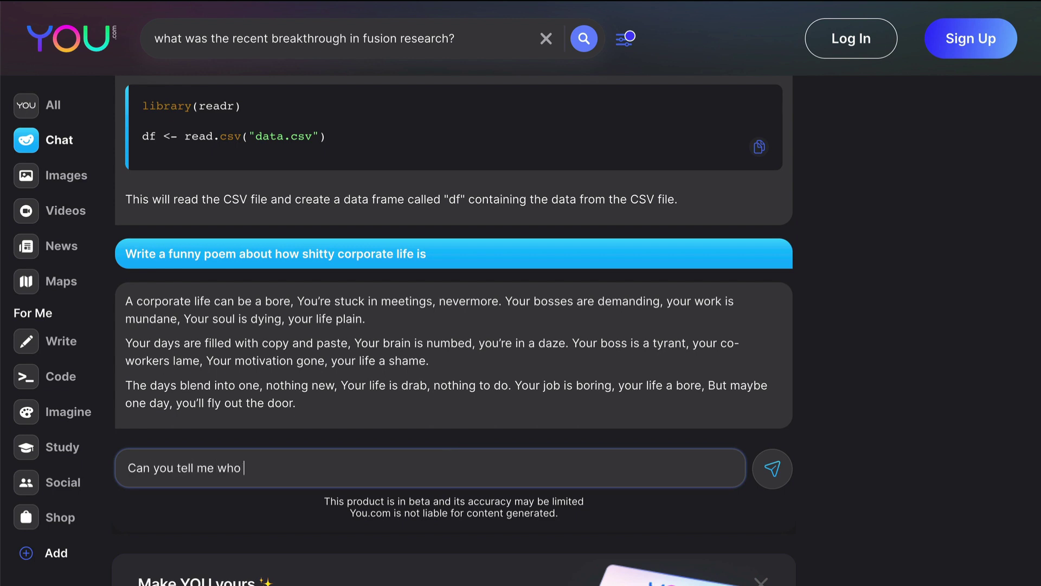
type("won the fifa 2022 world cup")
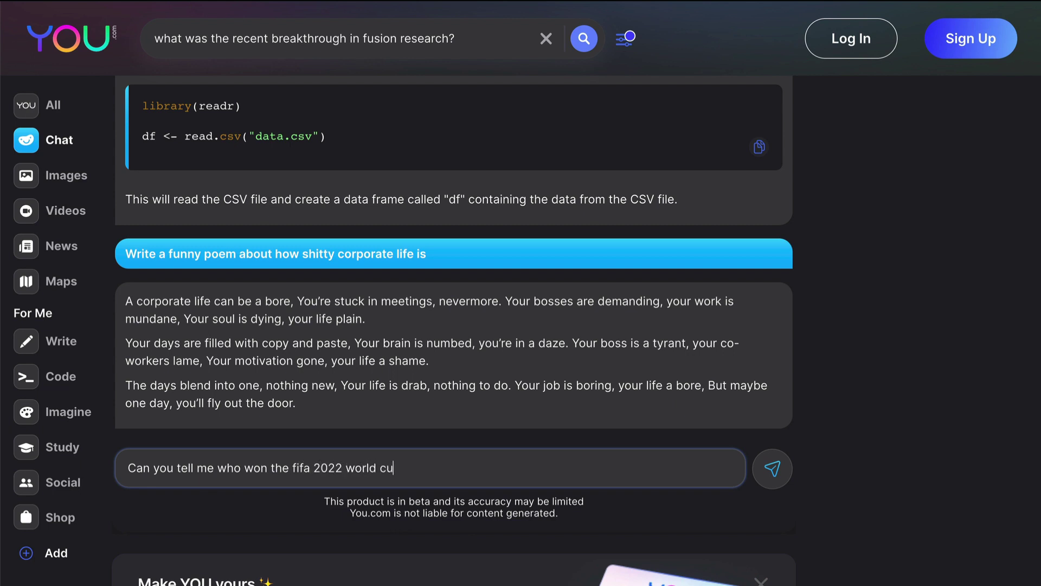
key("Return")
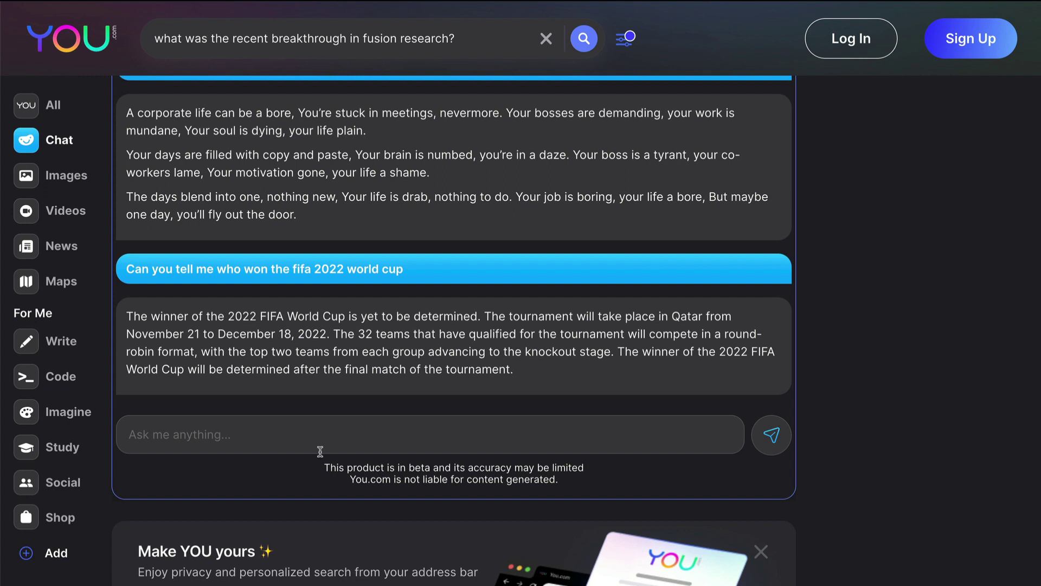
Ask YouChat 'Who won the 2022 T20 world cup' and read its reply
left_click(262, 441)
type("Who wone")
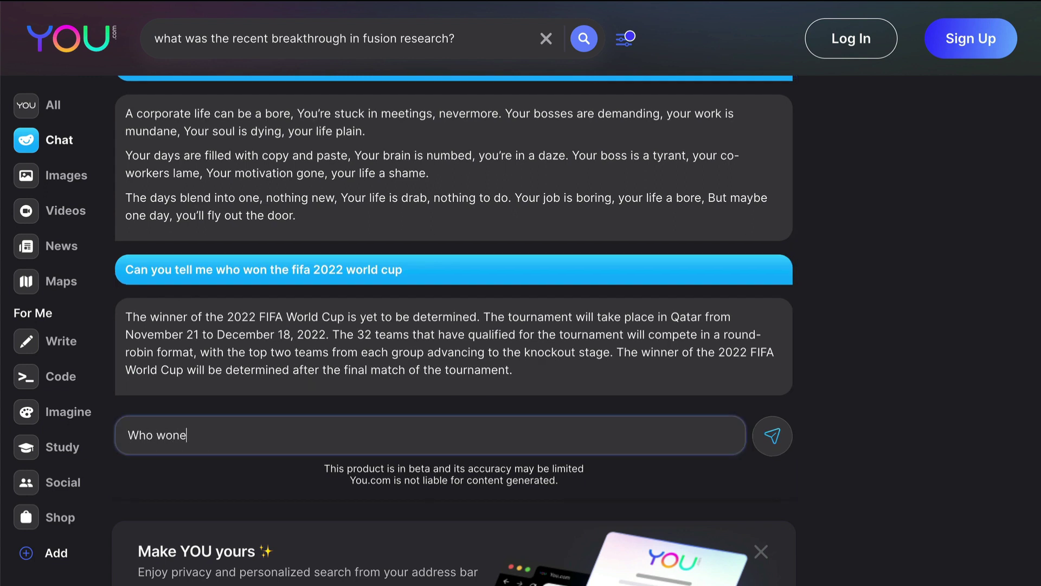
key("BackSpace")
type("the 2022 T20 world cup")
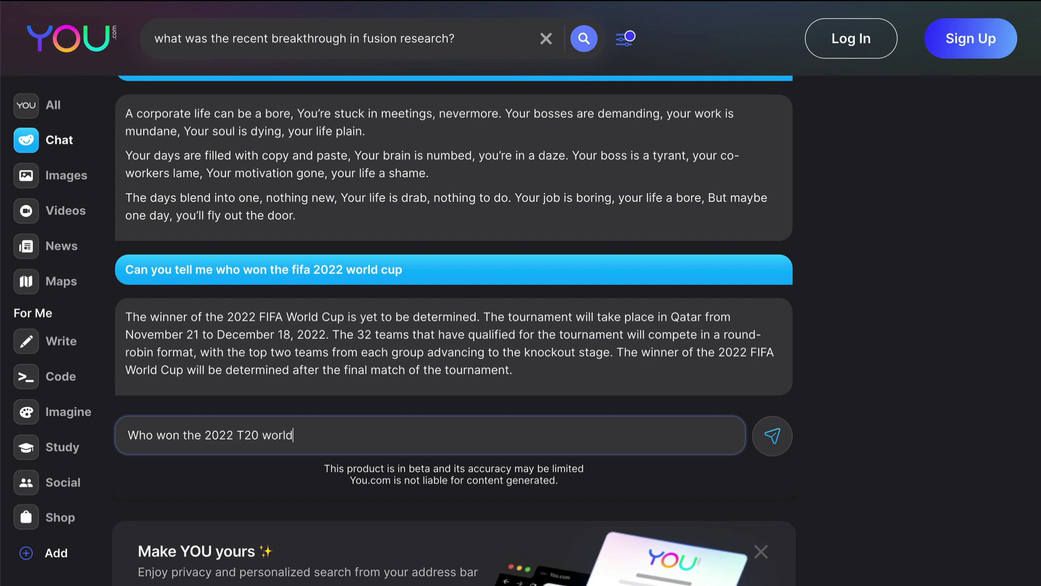
key("Return")
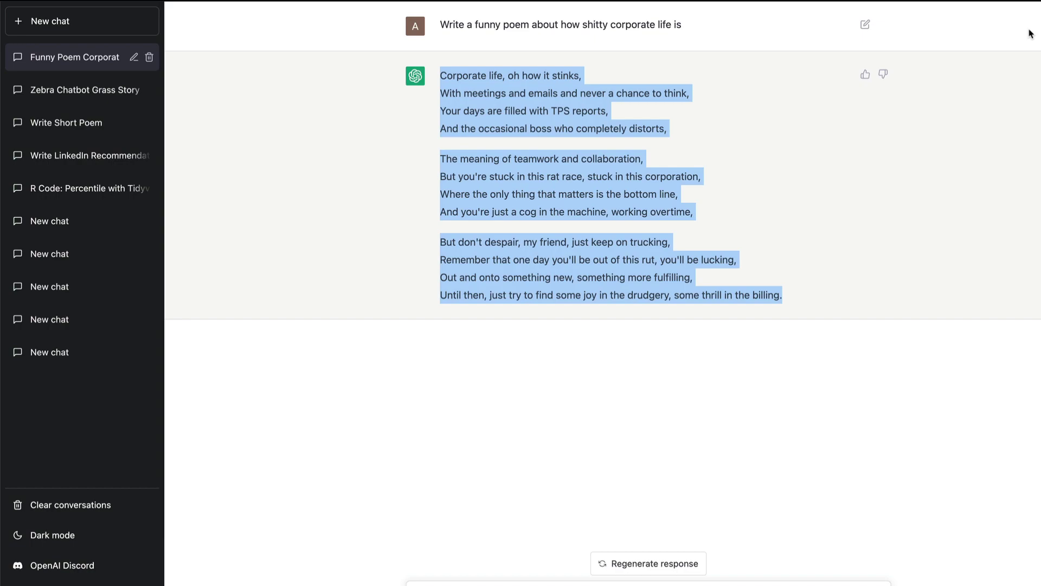
Flip to the YouChat conversation and back to ChatGPT's three-stanza corporate-life poem to compare them
left_click(1005, 1)
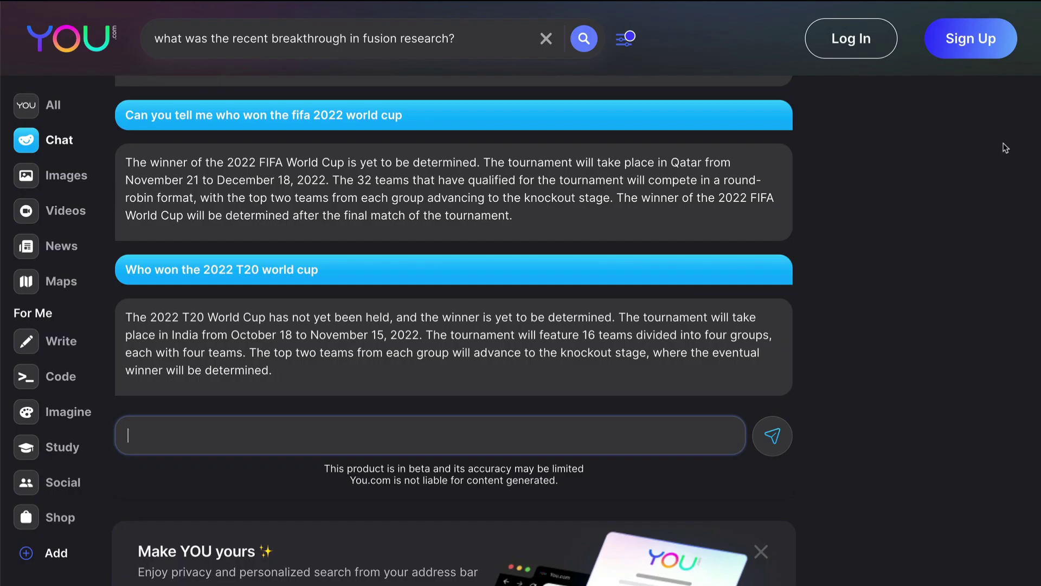
left_click(1006, 1)
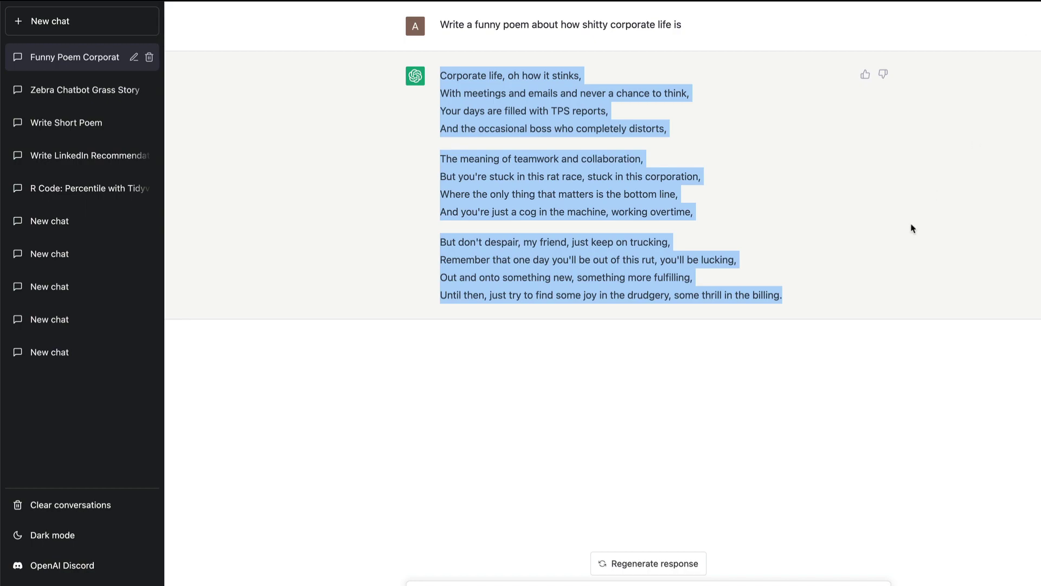